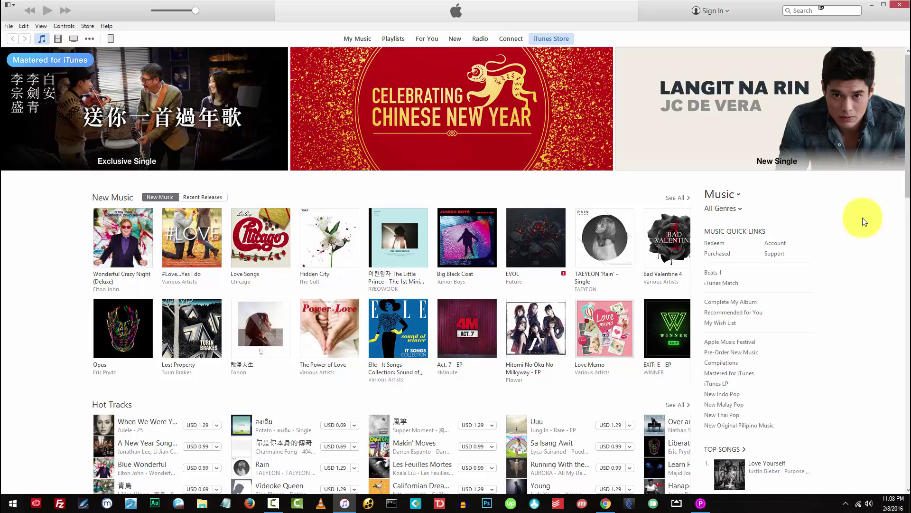
# Step: Sign in to the iTunes Store with the account's Apple ID email and password
pyautogui.click(713, 11)
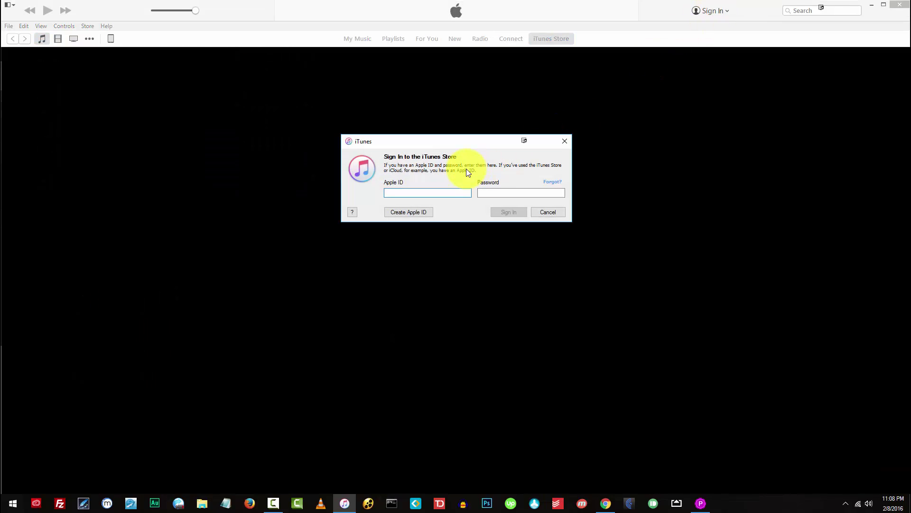
pyautogui.press('Tab')
pyautogui.write('••••••••')
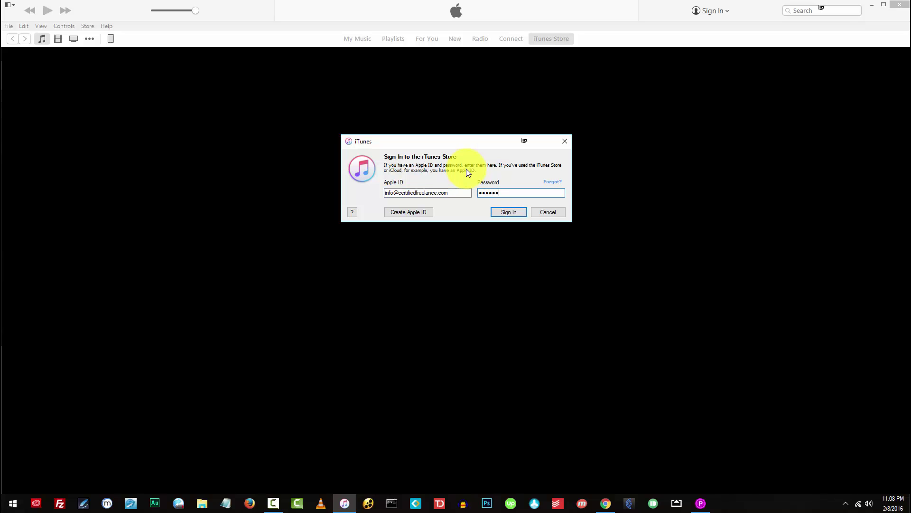
pyautogui.press('Return')
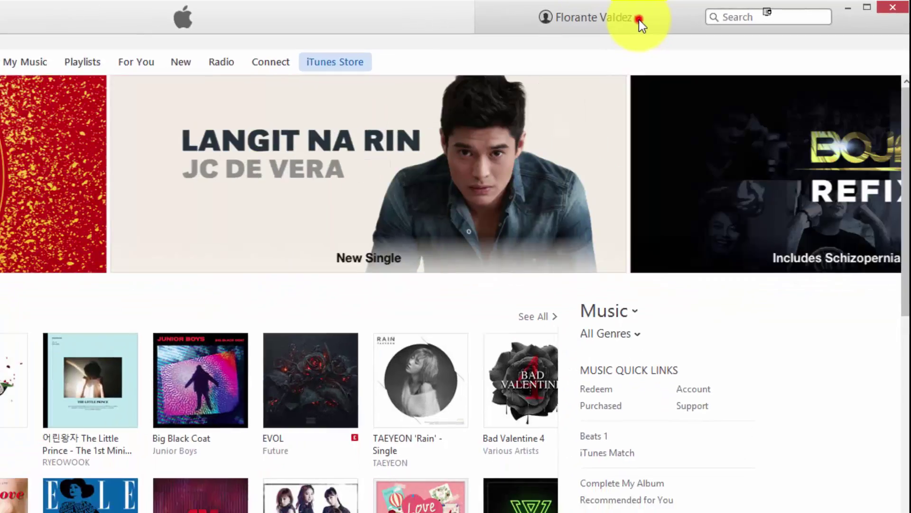
# Step: Open Account Info from the account menu, confirm the password, and launch the Apple ID website
pyautogui.click(593, 21)
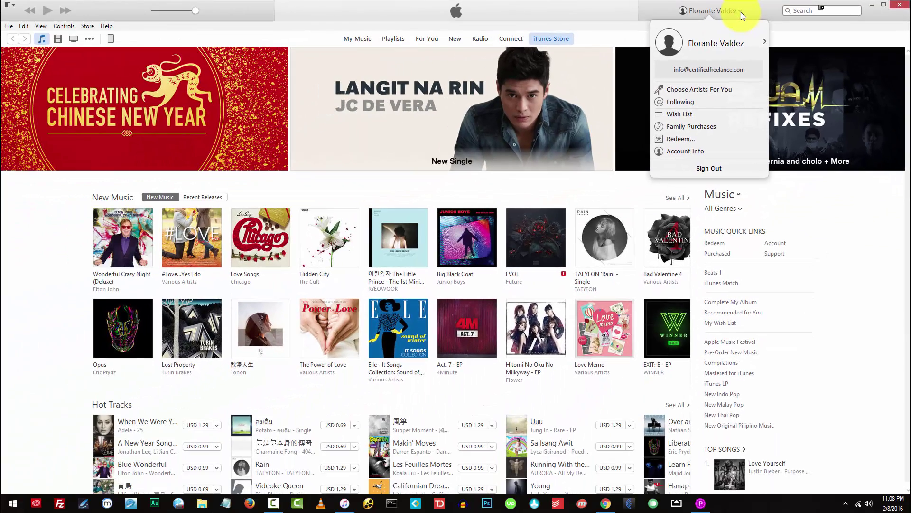
pyautogui.click(685, 150)
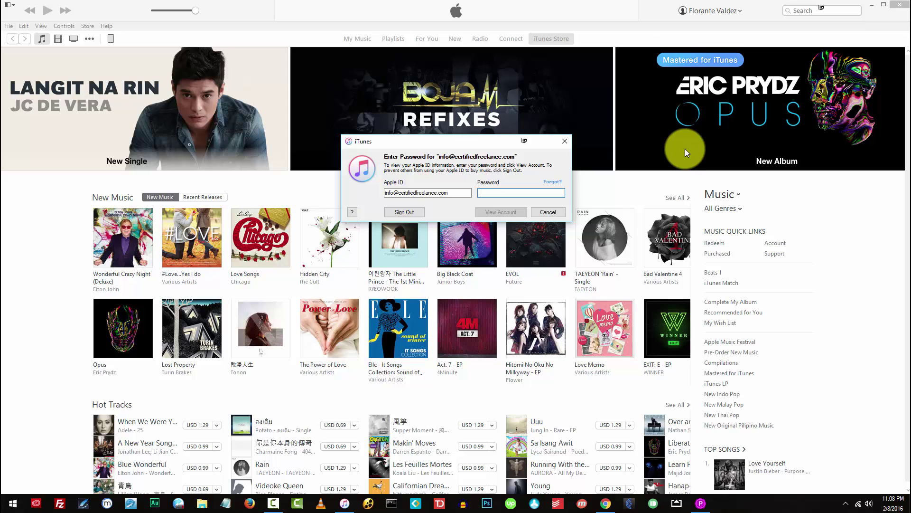
pyautogui.write('********')
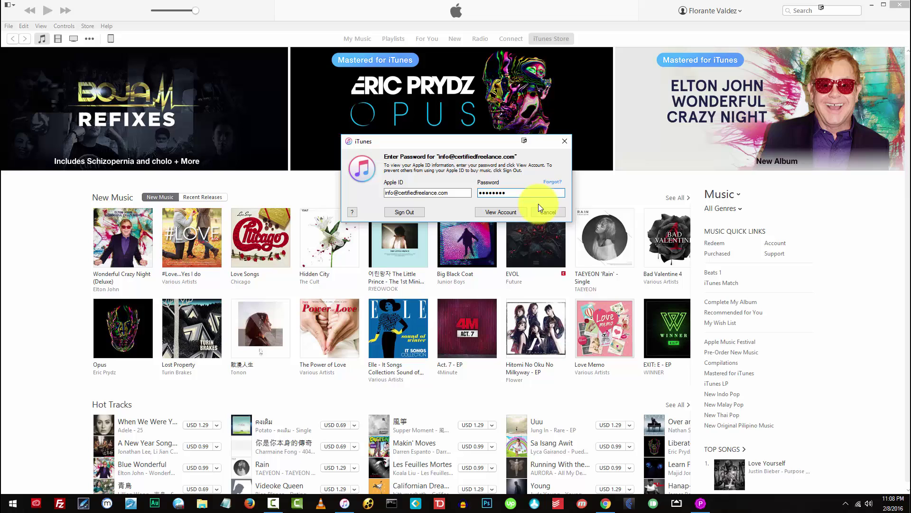
pyautogui.click(512, 210)
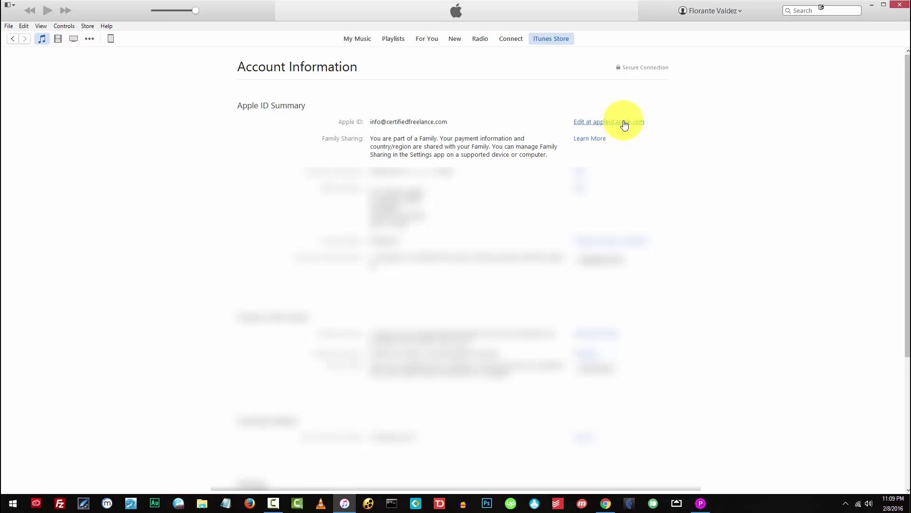
pyautogui.click(624, 124)
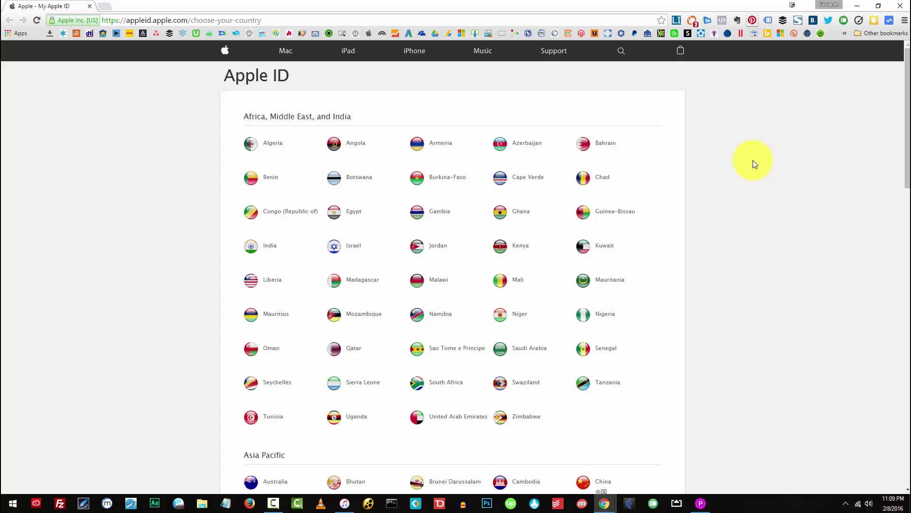
# Step: Choose Philippines from the Apple ID website's country list
pyautogui.scroll(-5, 755, 164)
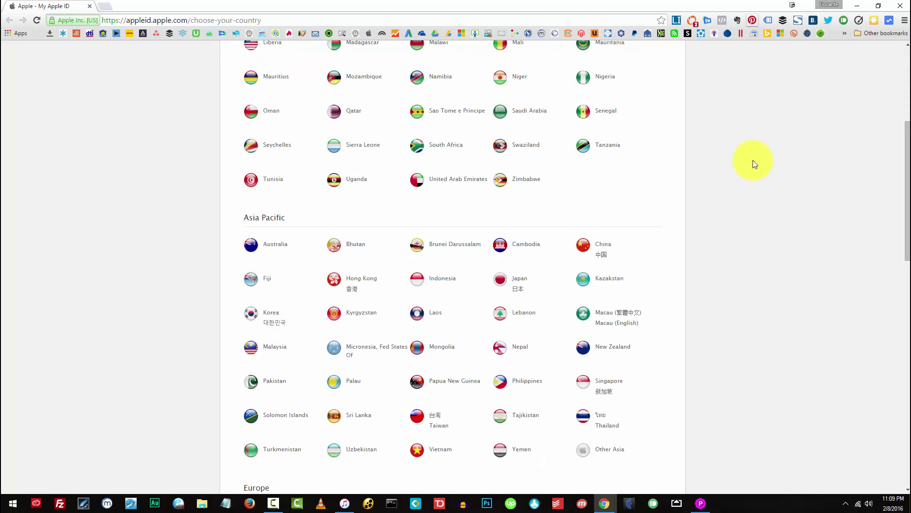
pyautogui.scroll(-2, 754, 164)
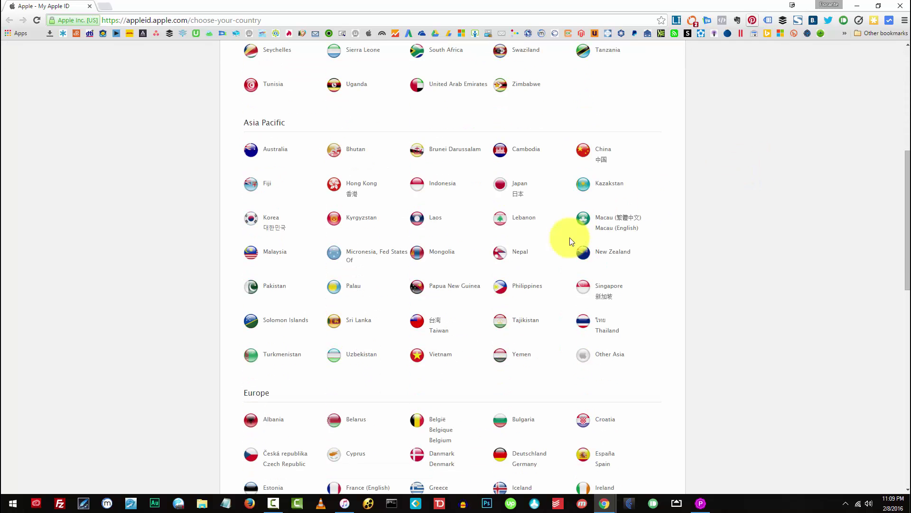
pyautogui.click(521, 286)
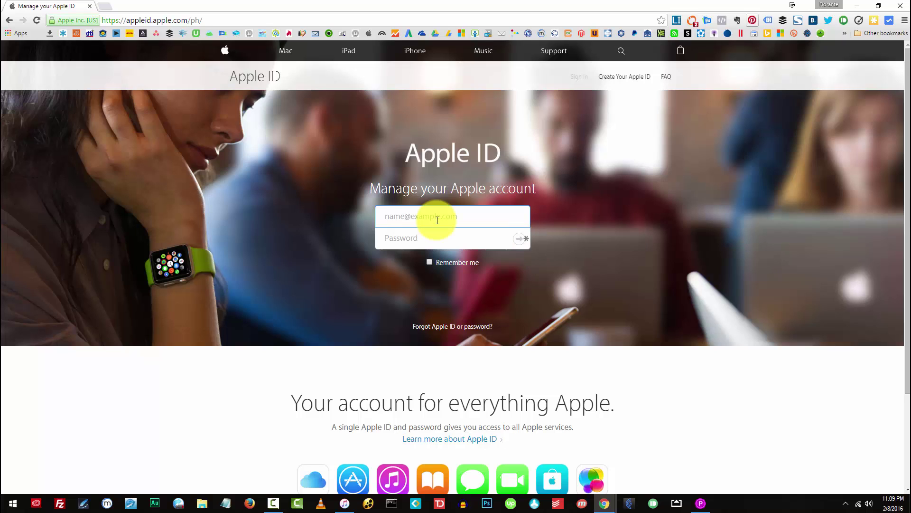
# Step: Sign in with the Apple ID email and password, then edit the Account section
pyautogui.press('Tab')
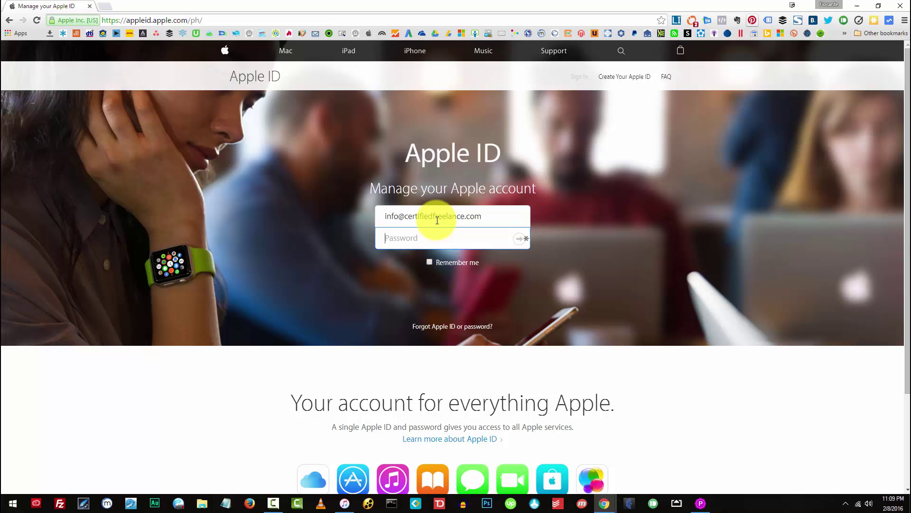
pyautogui.write('********')
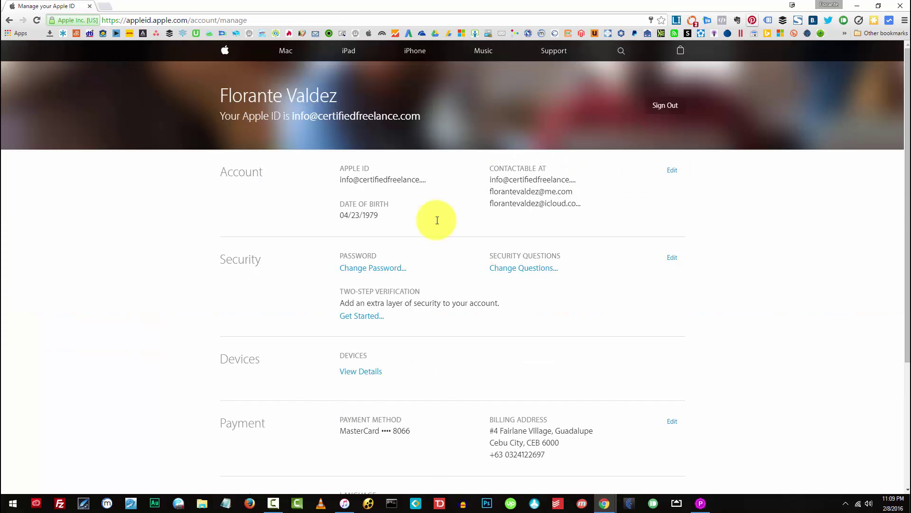
pyautogui.click(673, 171)
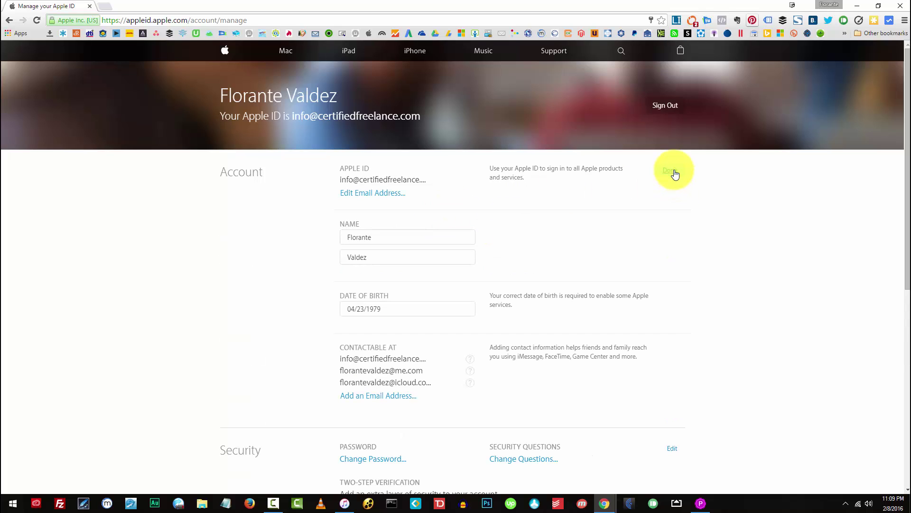
# Step: Enter the new email address as the Apple ID and submit it for verification
pyautogui.click(373, 198)
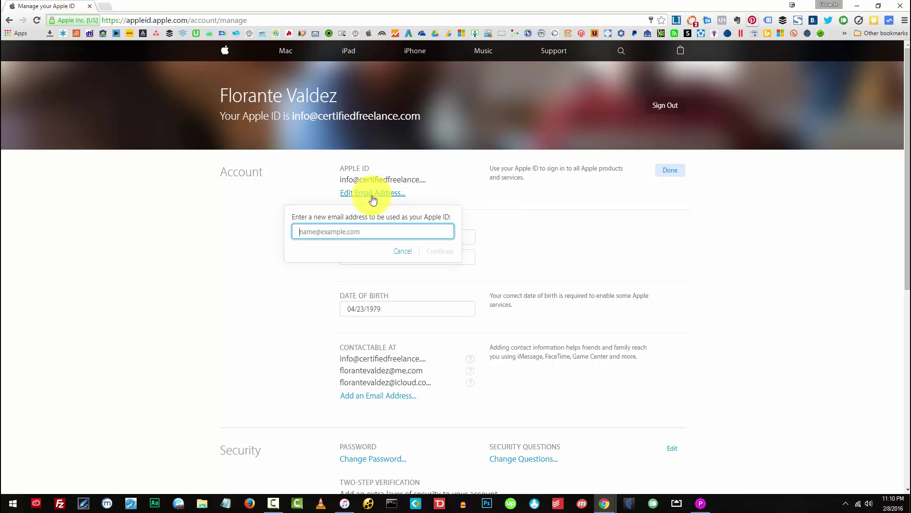
pyautogui.click(340, 232)
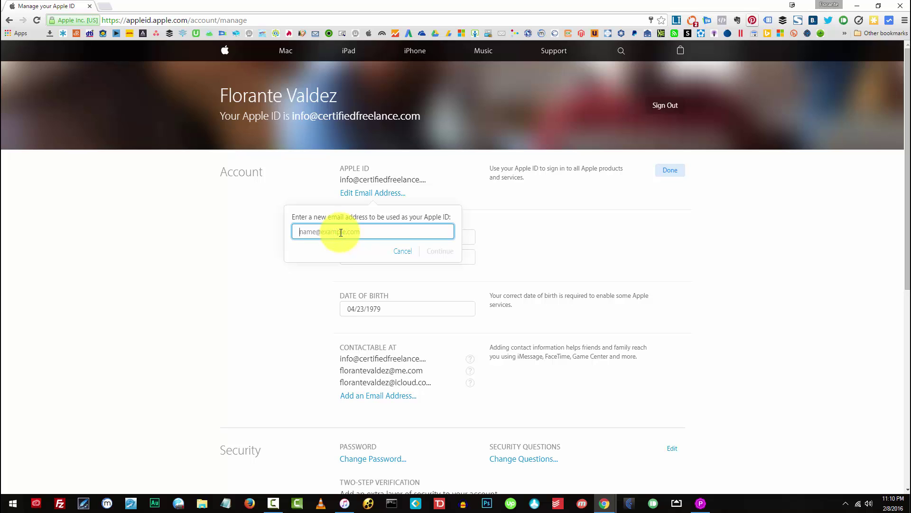
pyautogui.click(440, 253)
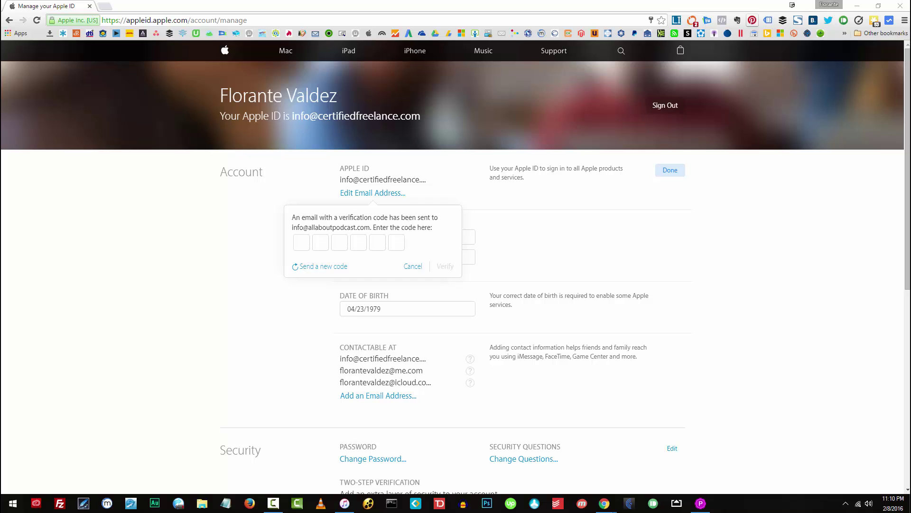
# Step: Open Apple's 'Verify your email address' message in Gmail, select the code, and dock it beside the Apple ID page
pyautogui.hotkey('alt', 'Tab')
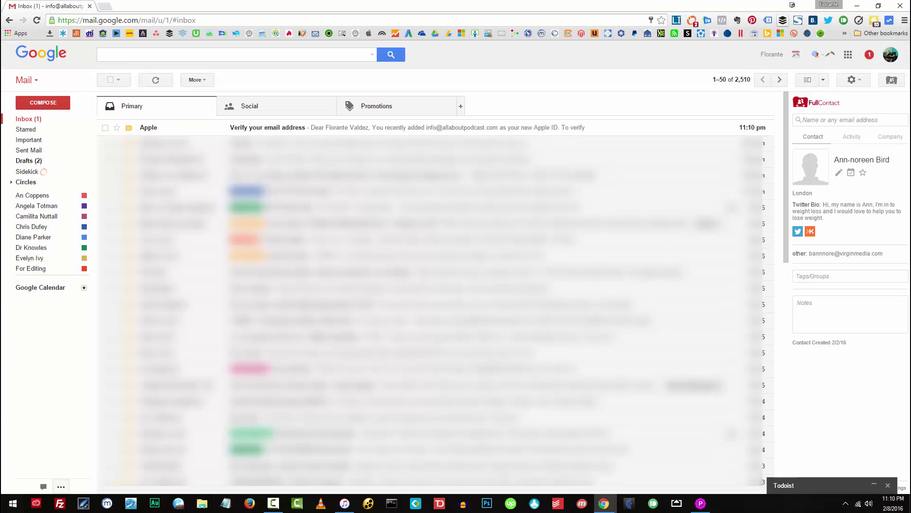
pyautogui.click(299, 131)
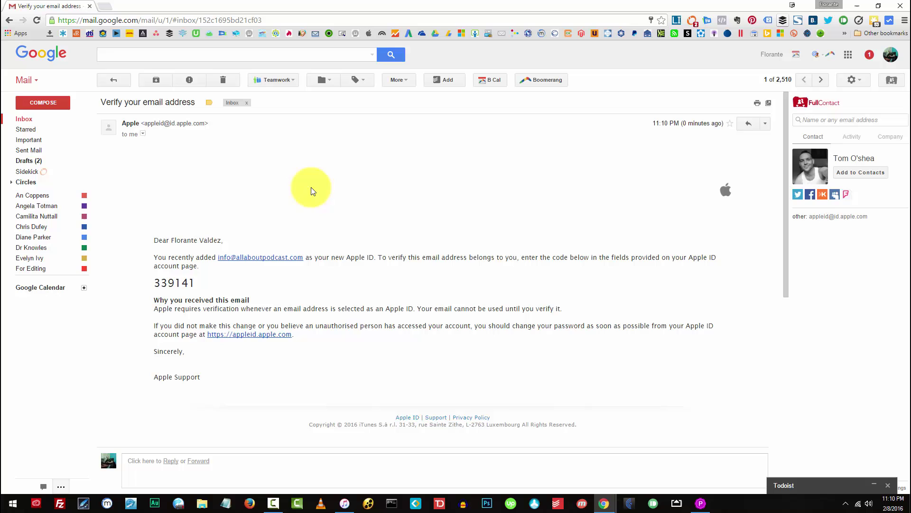
pyautogui.doubleClick(181, 283)
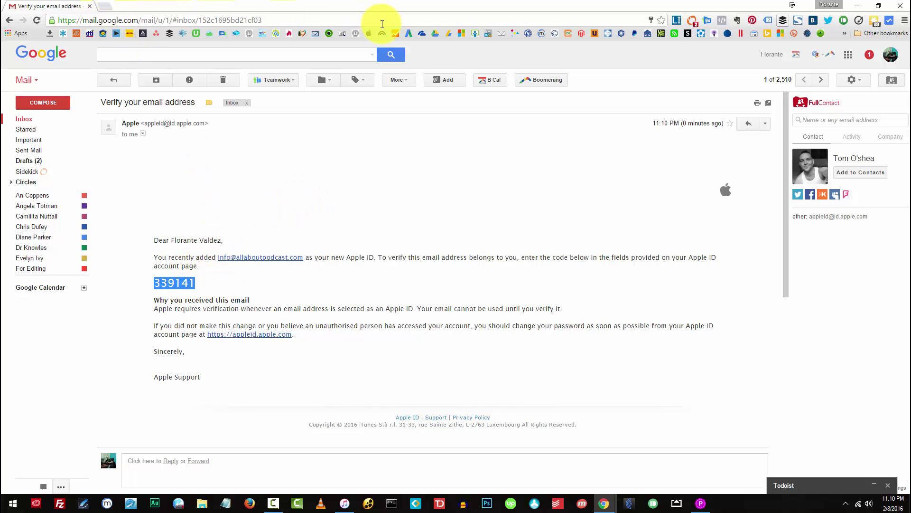
pyautogui.moveTo(38, 7); pyautogui.dragTo(158, 2)
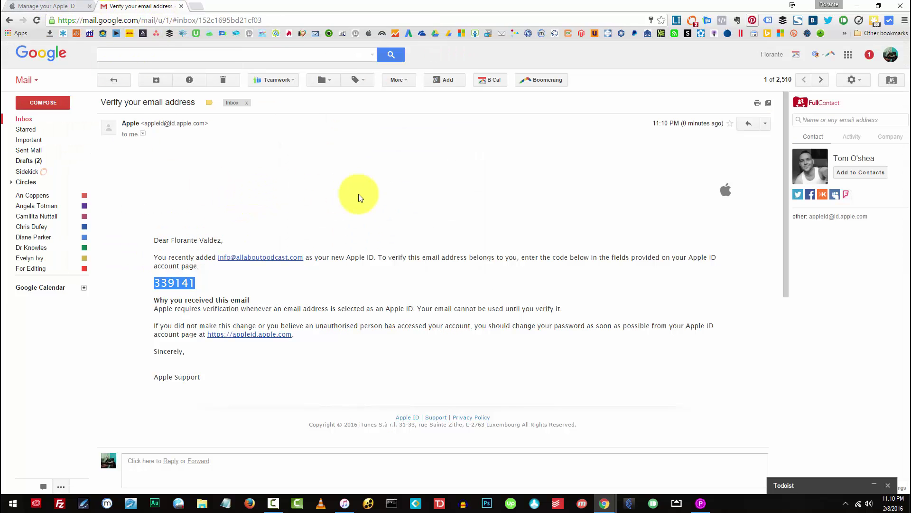
pyautogui.click(68, 4)
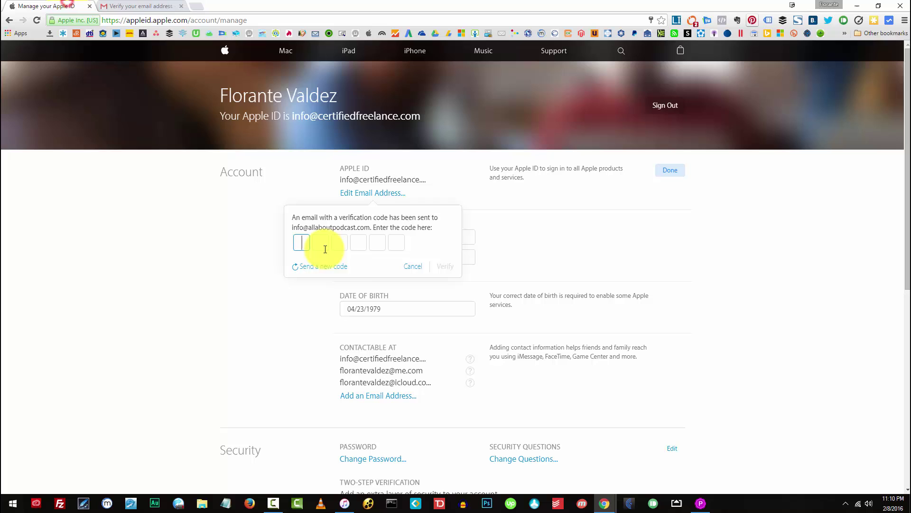
# Step: Enter the emailed six-digit verification code, verify it, and finish editing the Account section
pyautogui.click(130, 5)
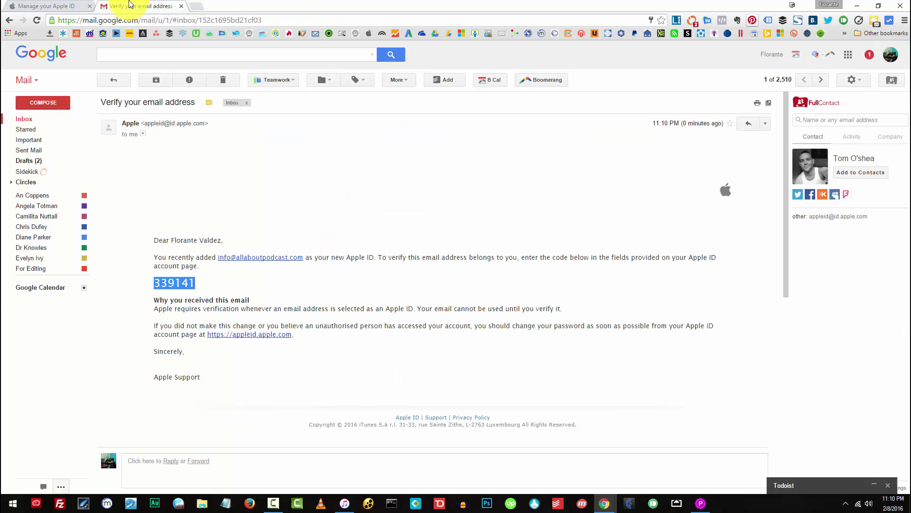
pyautogui.click(45, 5)
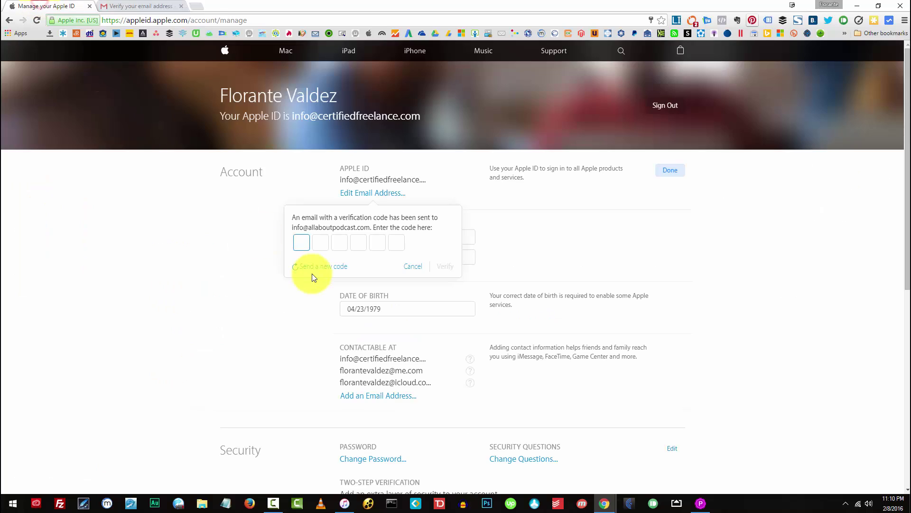
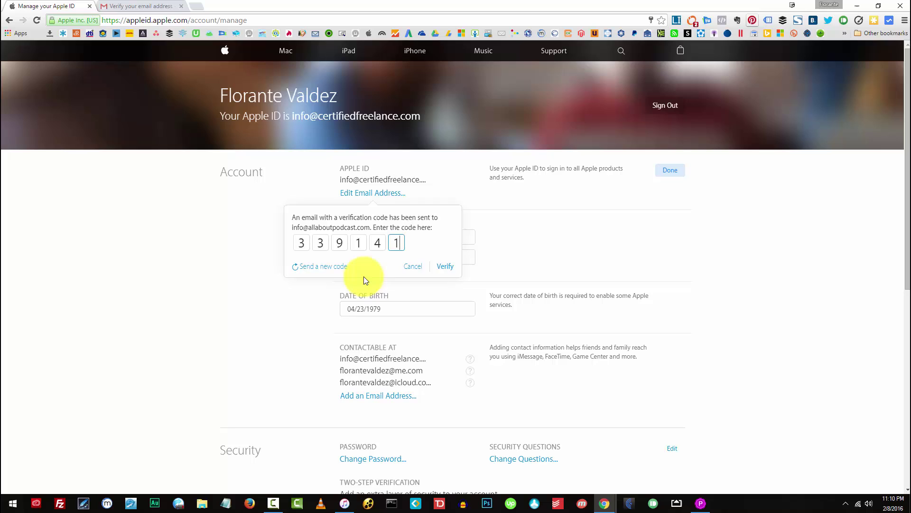
pyautogui.click(442, 268)
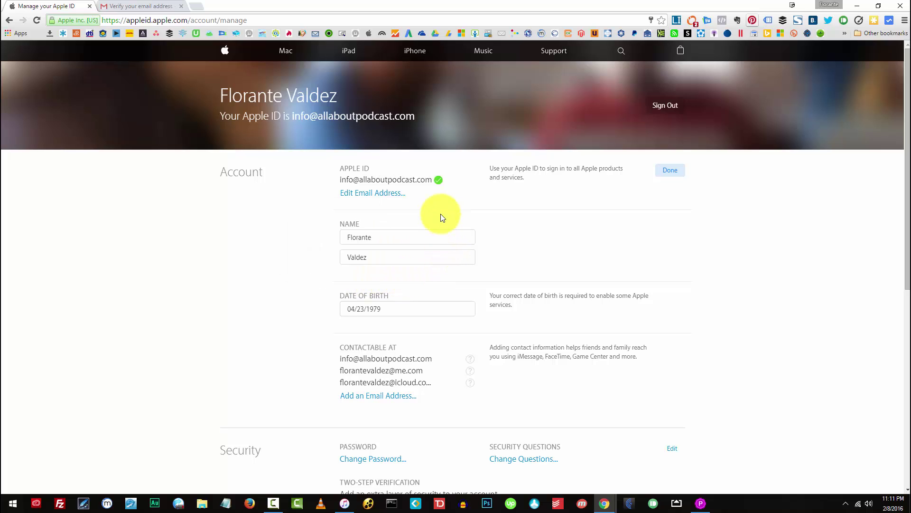
pyautogui.click(672, 172)
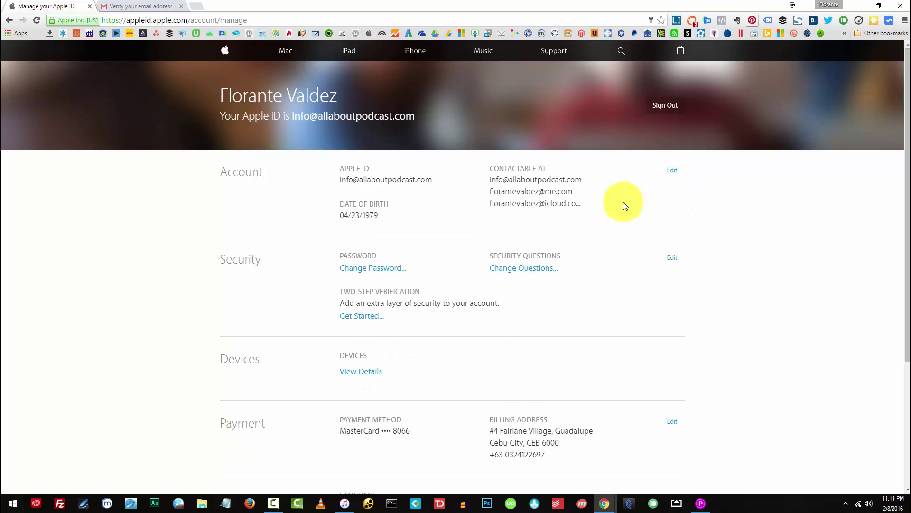